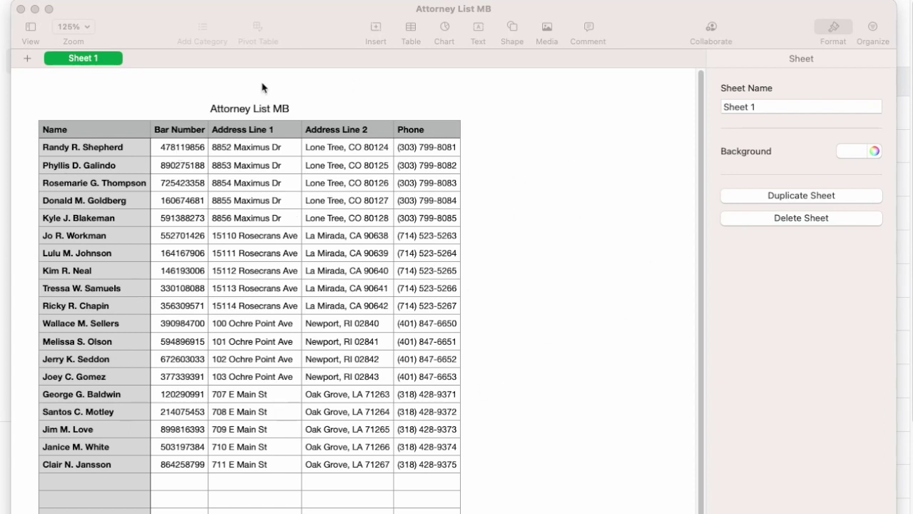
# Open the export format options for the Attorney List MB spreadsheet.
pyautogui.click(21, 0)
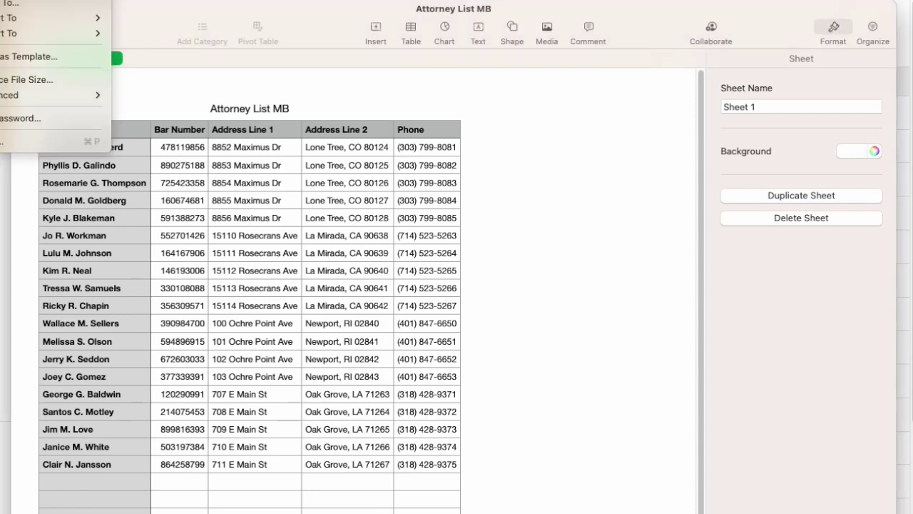
pyautogui.moveTo(93, 33)
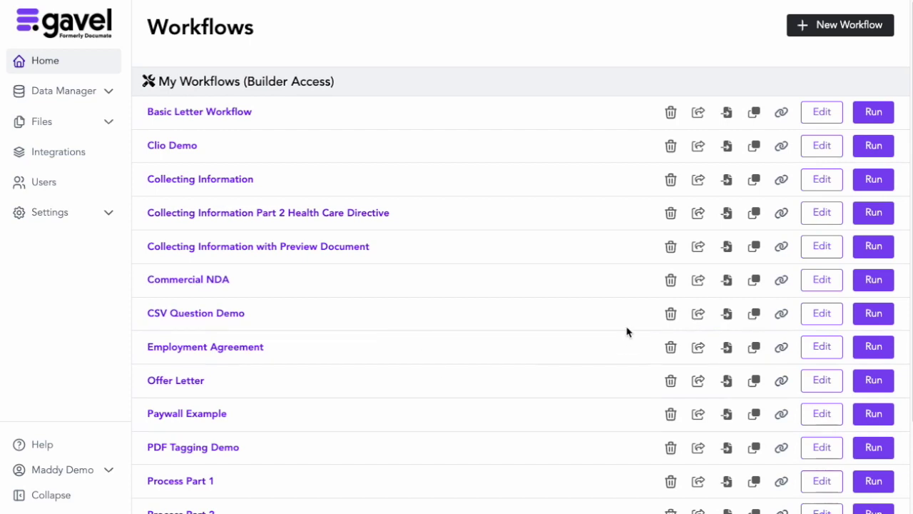
# Switch to Gavel and add Attorney List MB.csv as a new CSV upload among the CSV data sources.
pyautogui.click(112, 124)
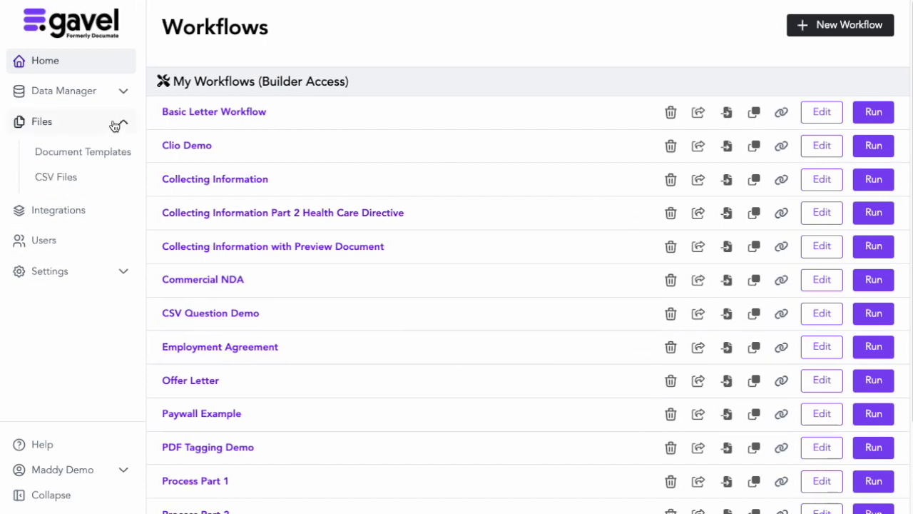
pyautogui.click(60, 181)
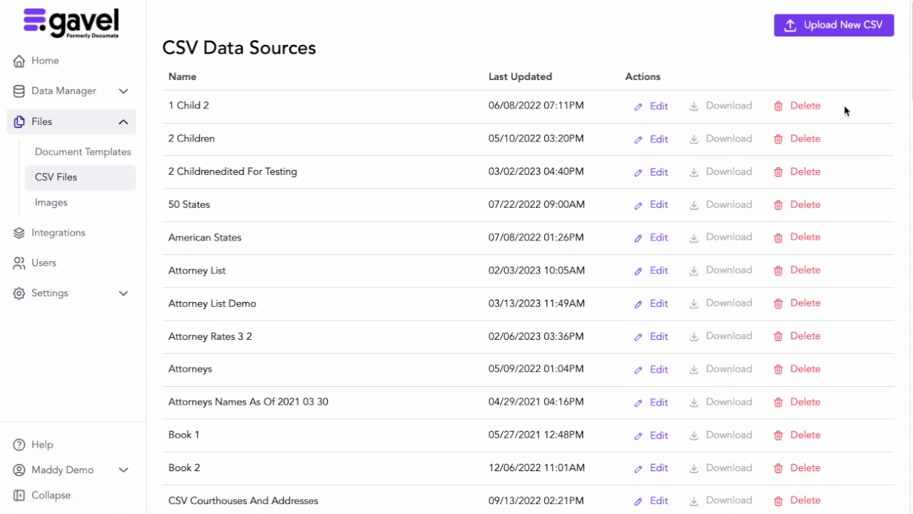
pyautogui.click(830, 29)
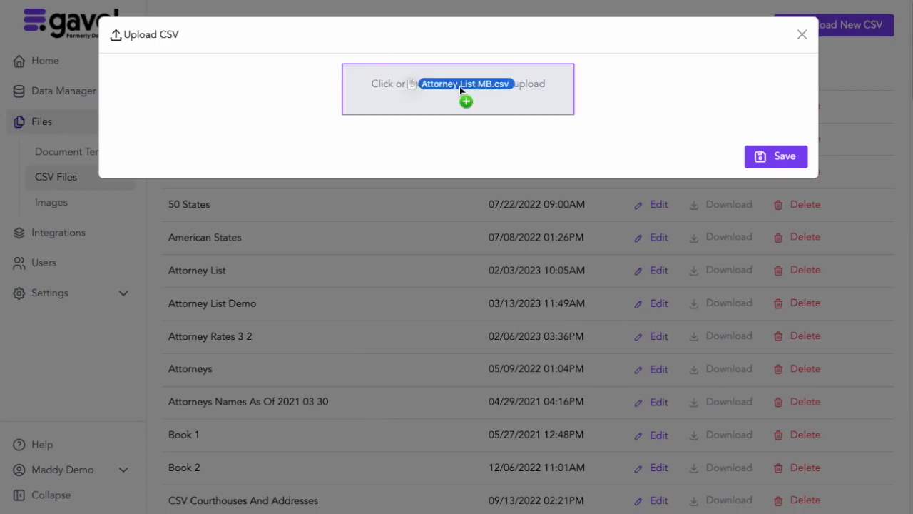
pyautogui.moveTo(459, 85); pyautogui.dragTo(460, 86)
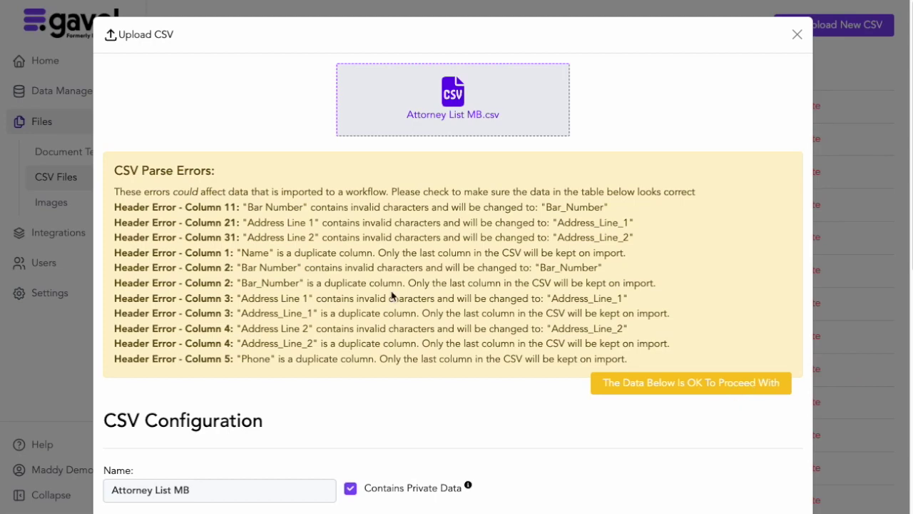
# Add Phone as a display column in the Attorney List MB CSV configuration.
pyautogui.scroll(-2, 452, 374)
pyautogui.scroll(-2, 452, 374)
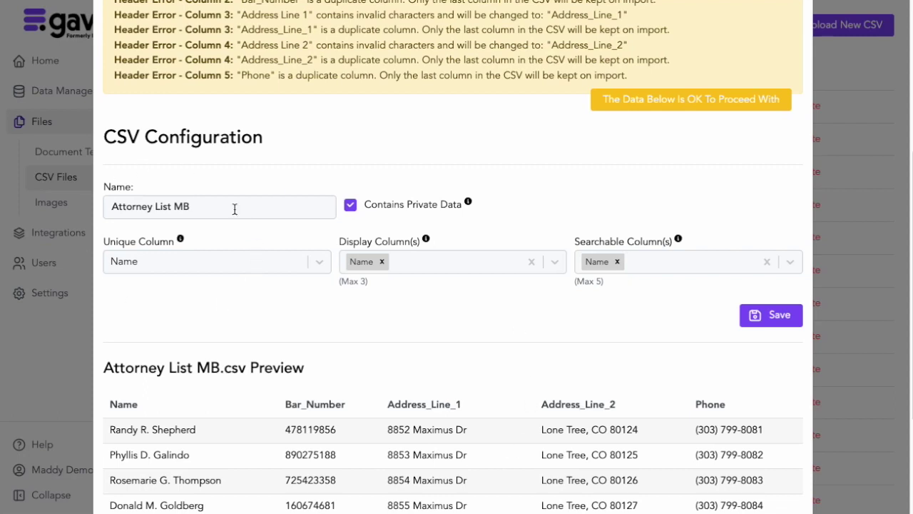
pyautogui.moveTo(186, 206); pyautogui.dragTo(95, 205)
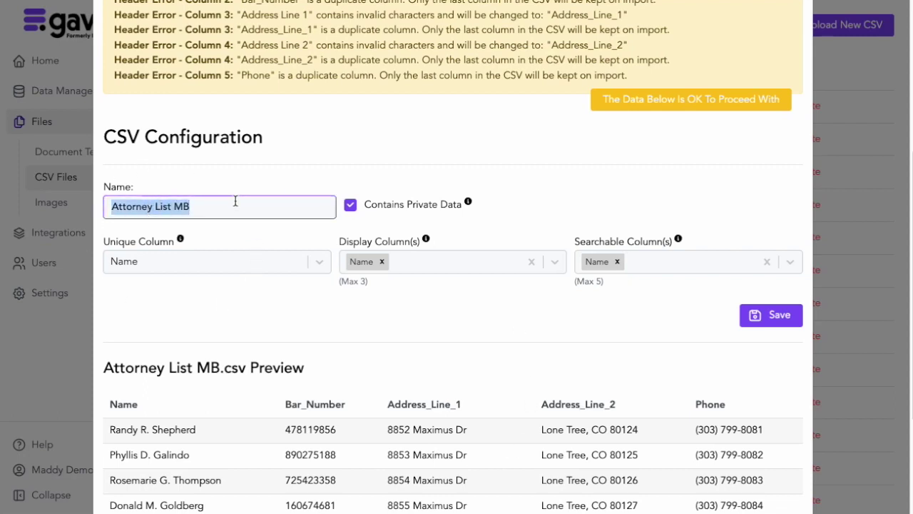
pyautogui.click(471, 218)
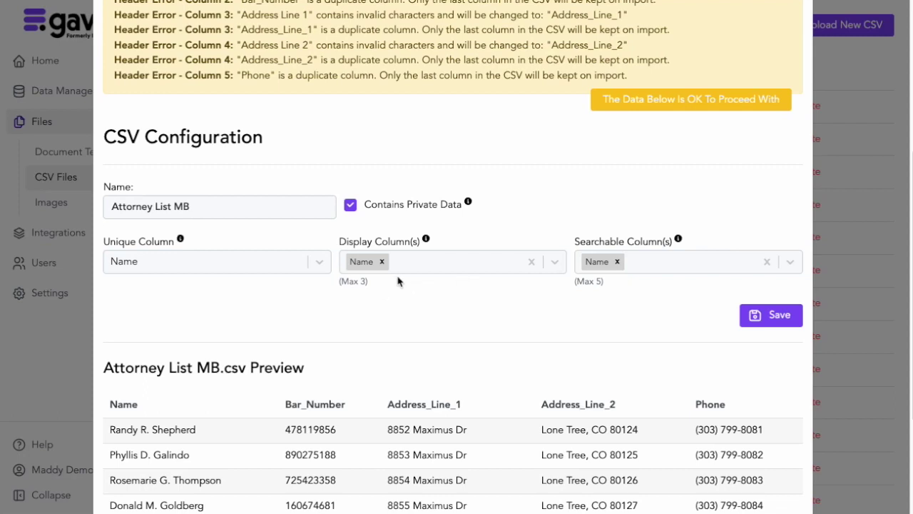
pyautogui.click(554, 262)
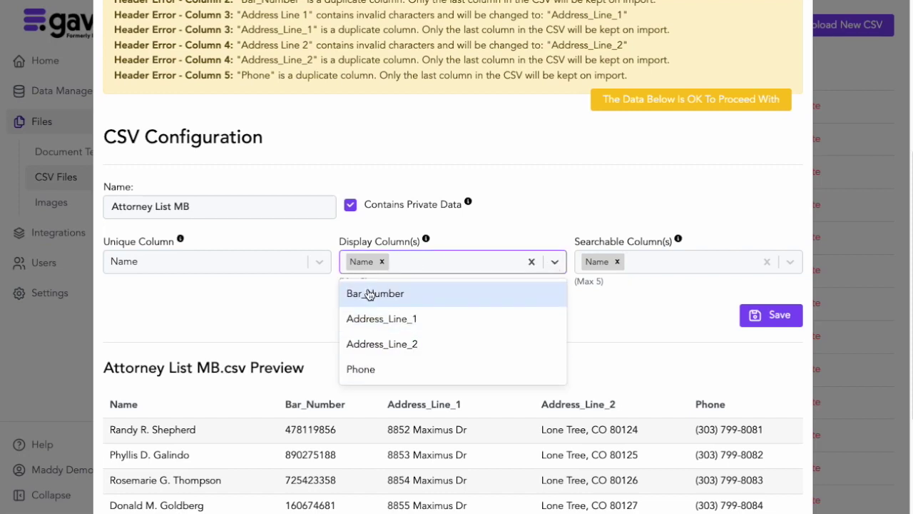
pyautogui.click(377, 370)
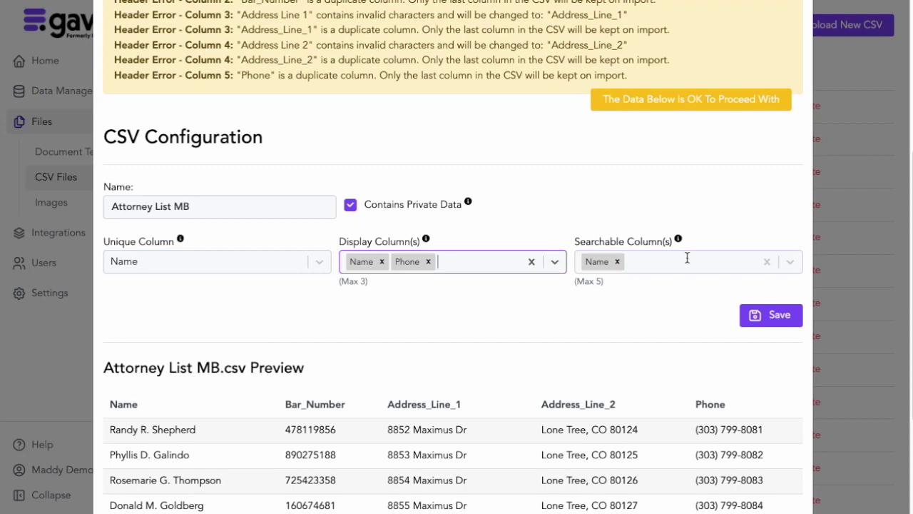
# Add Address_Line_1 as a searchable column and save the CSV data source.
pyautogui.moveTo(678, 239)
pyautogui.click(692, 263)
pyautogui.click(686, 316)
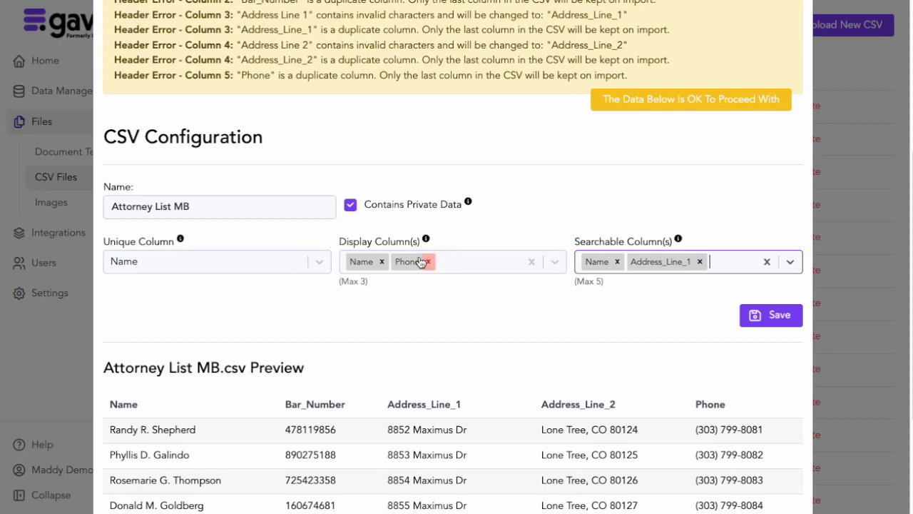
pyautogui.scroll(-1, 647, 277)
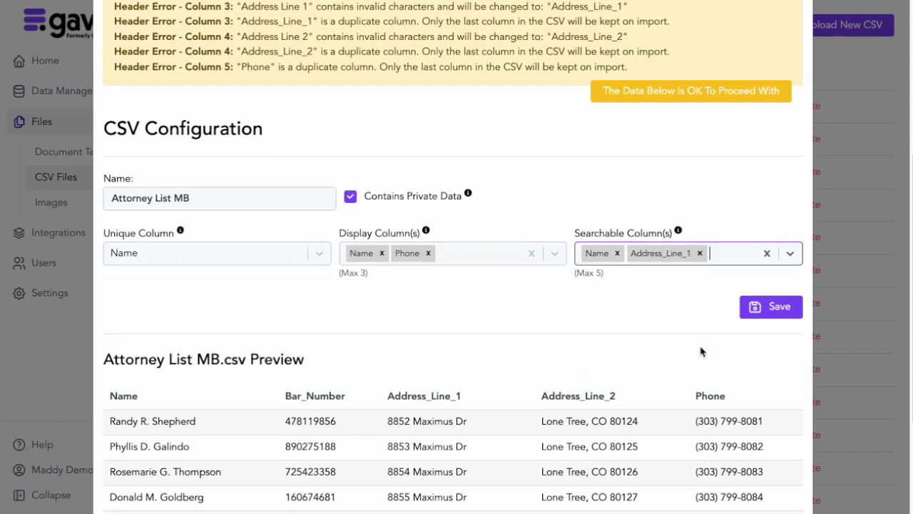
pyautogui.click(768, 308)
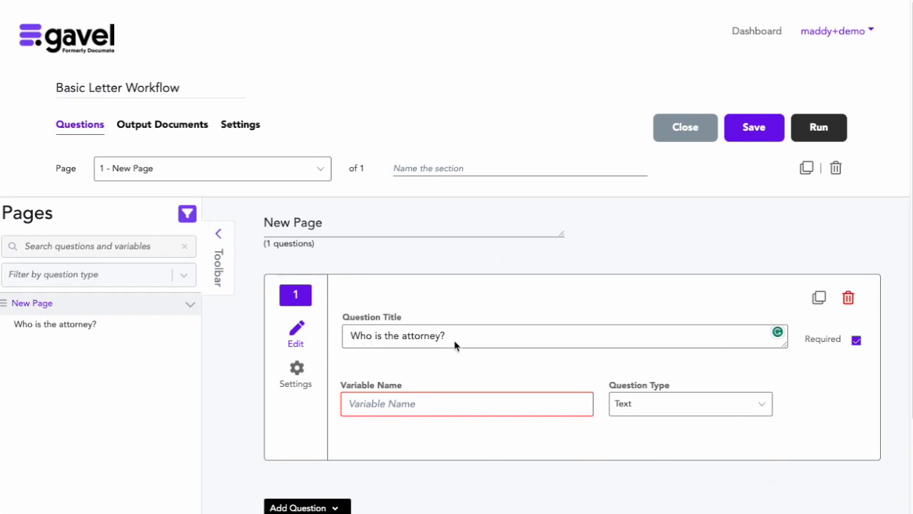
# Set the "Who is the attorney?" question's type to CSV Data Source and its variable name to AttorneyInfo.
pyautogui.click(667, 409)
pyautogui.scroll(-2, 664, 351)
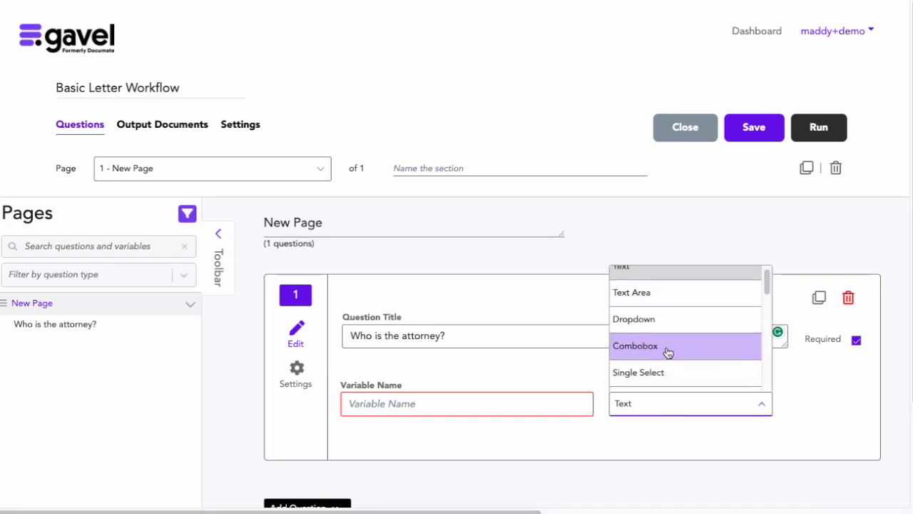
pyautogui.scroll(-10, 667, 351)
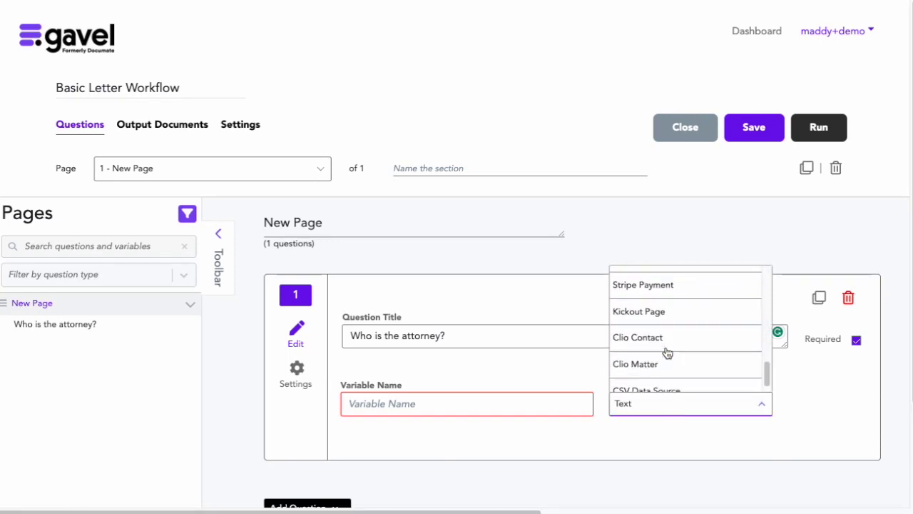
pyautogui.click(658, 377)
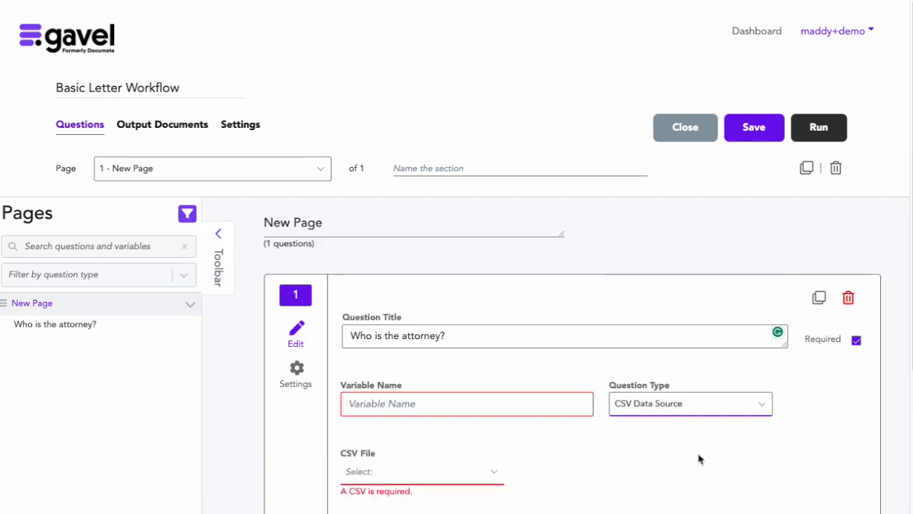
pyautogui.click(489, 410)
pyautogui.write('AttorneyInfo')
# Search the CSV files for "attorney" and assign Attorney List MB to the attorney question.
pyautogui.scroll(-1, 489, 410)
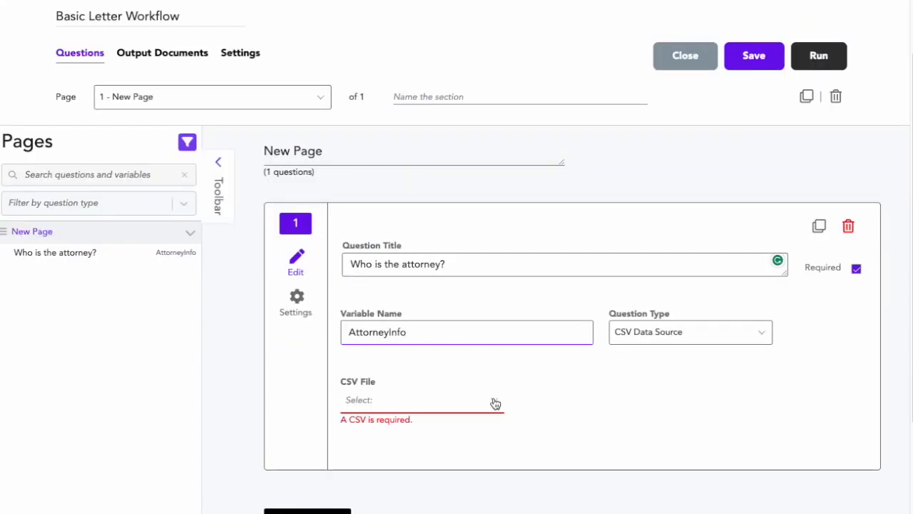
pyautogui.scroll(-1, 550, 383)
pyautogui.click(500, 348)
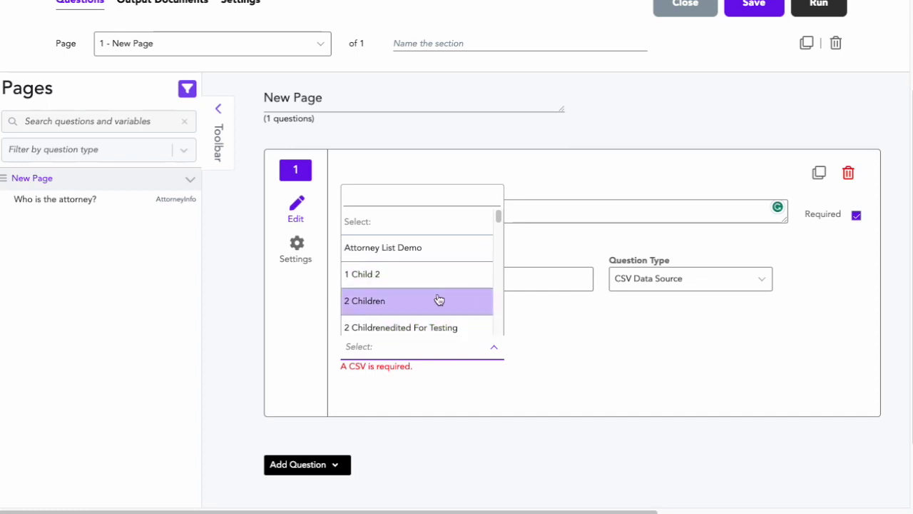
pyautogui.click(371, 195)
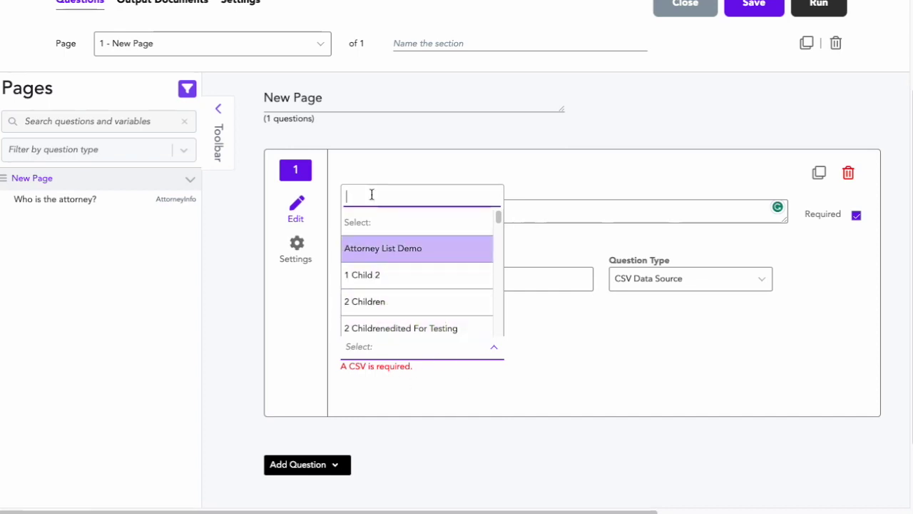
pyautogui.write('attorney')
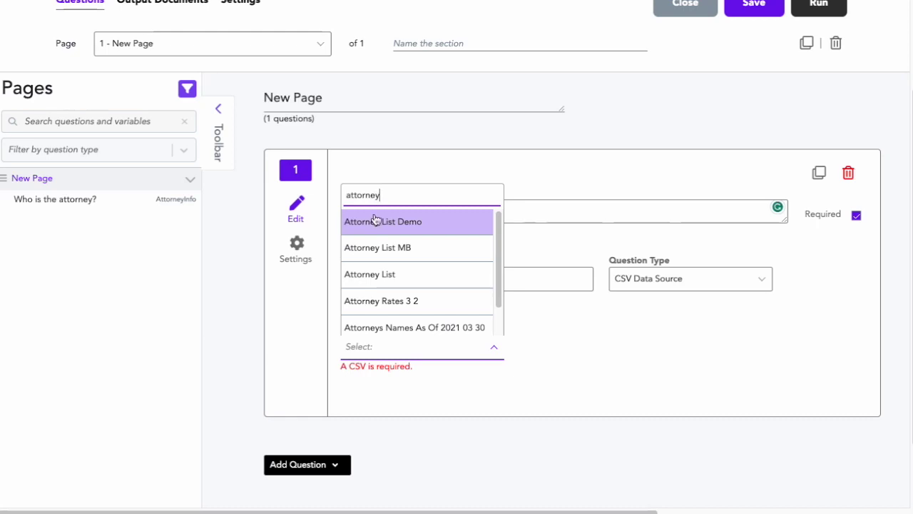
pyautogui.click(370, 256)
pyautogui.click(433, 383)
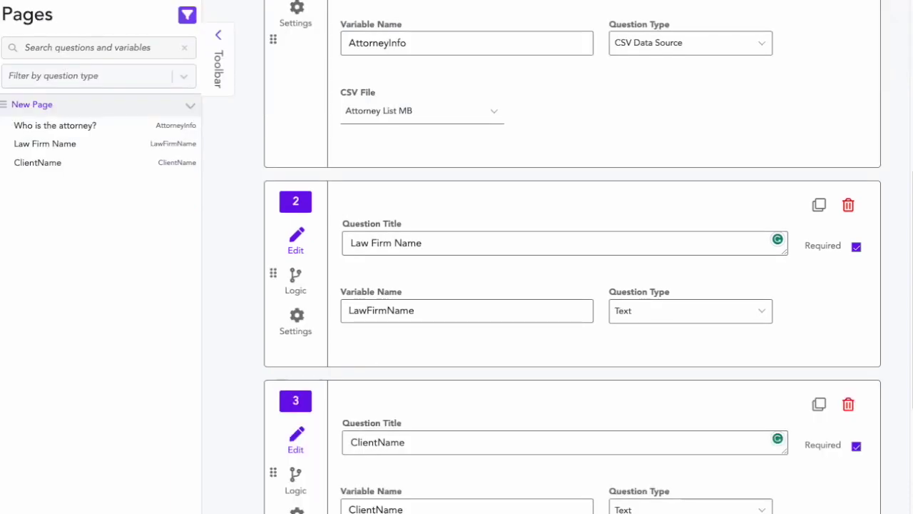
# Review the three questions on the page and save the Basic Letter Workflow.
pyautogui.scroll(-2, 602, 259)
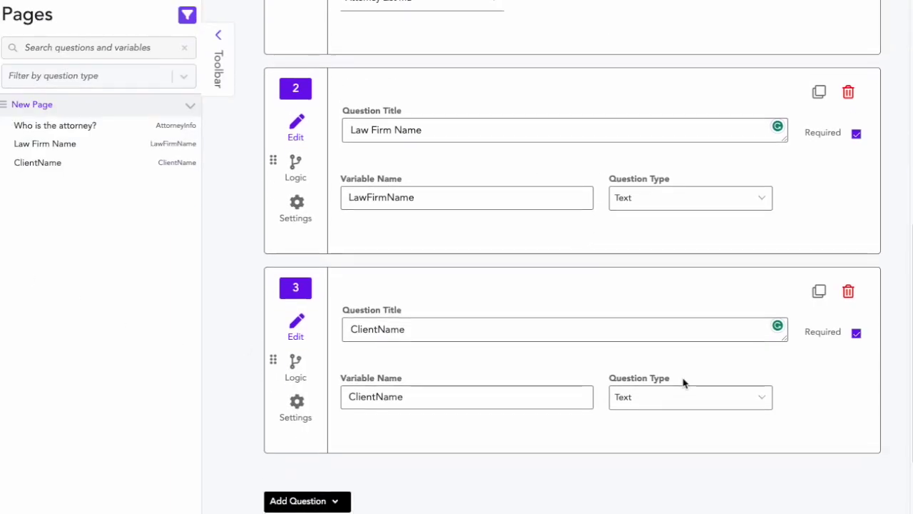
pyautogui.scroll(3, 685, 381)
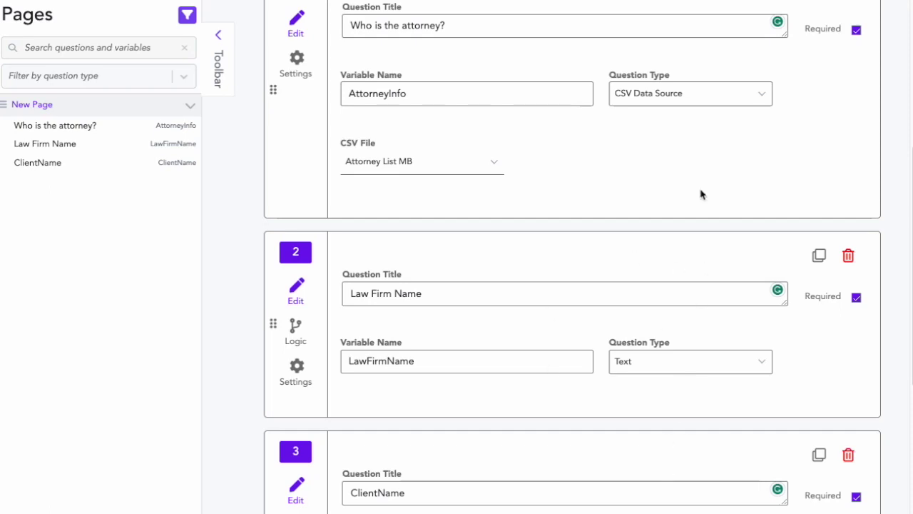
pyautogui.scroll(1, 662, 283)
pyautogui.scroll(3, 662, 283)
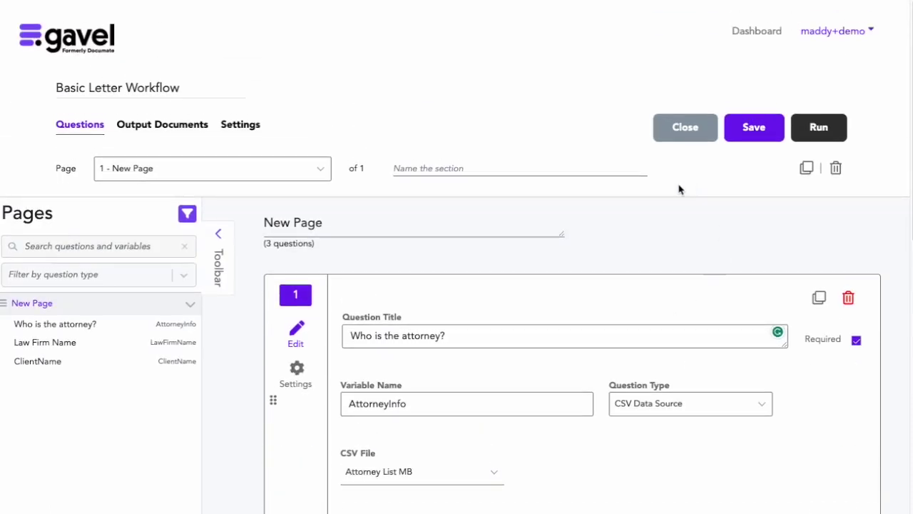
pyautogui.click(762, 141)
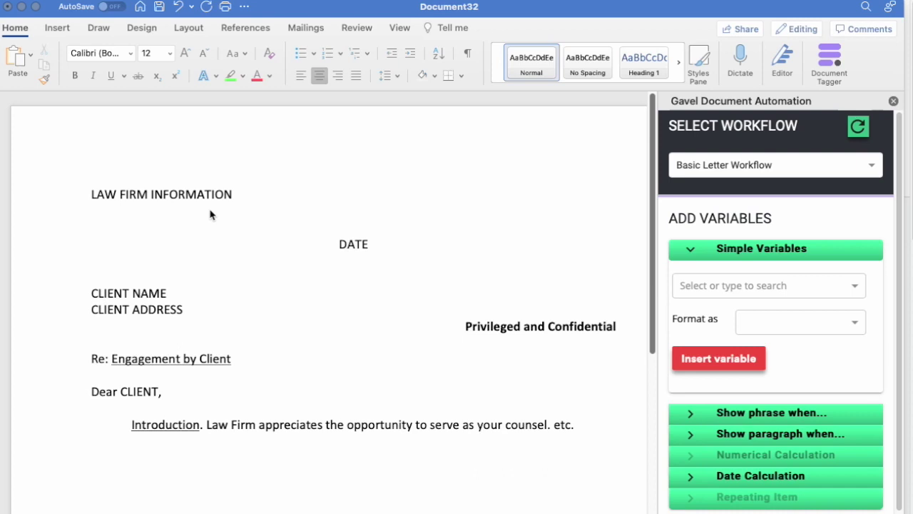
# In the Word letter template, replace the LAW FIRM INFORMATION placeholder with the AttorneyInfo['Name'] variable.
pyautogui.tripleClick(230, 198)
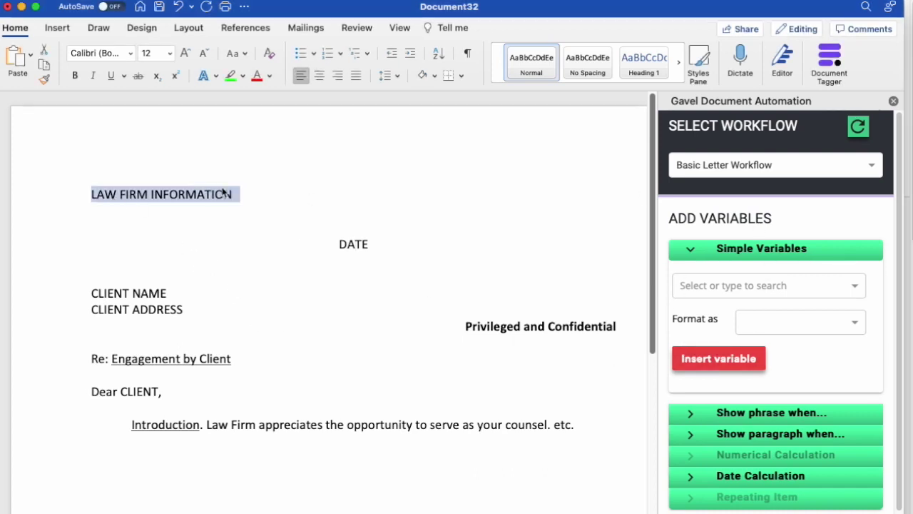
pyautogui.click(690, 249)
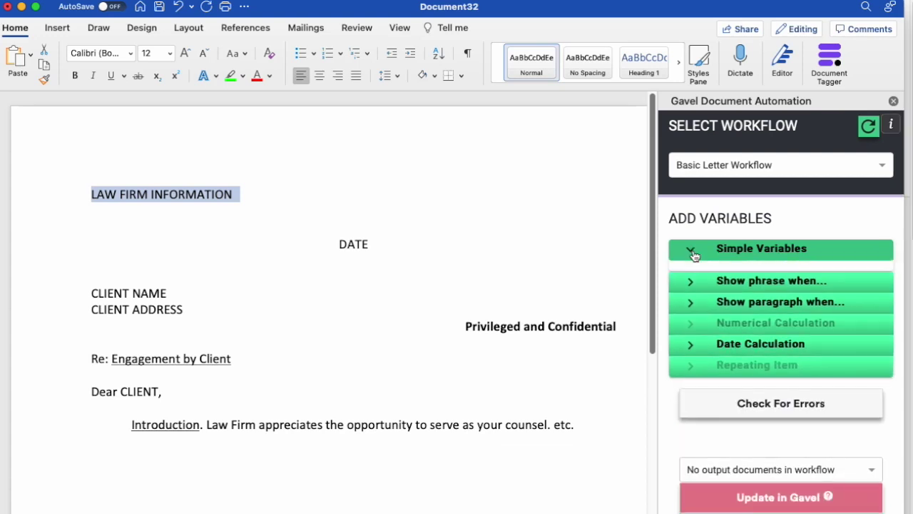
pyautogui.click(690, 249)
pyautogui.click(702, 287)
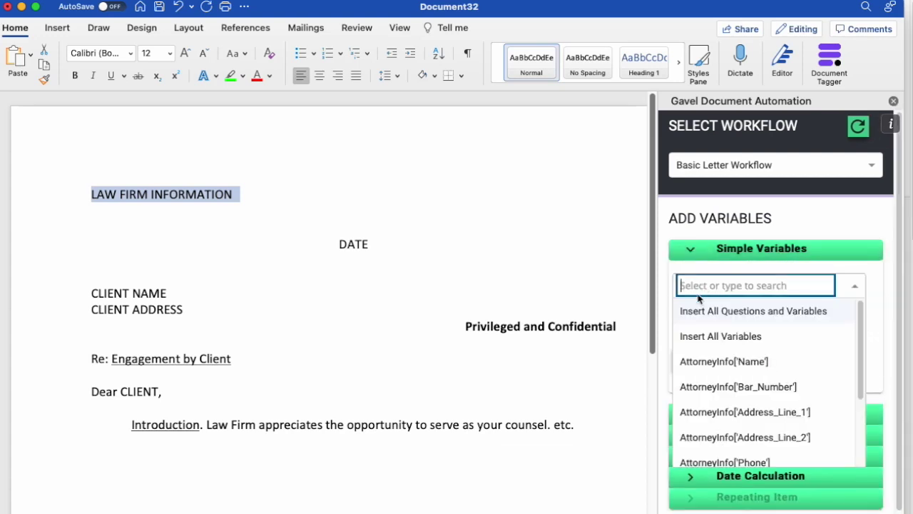
pyautogui.click(699, 362)
pyautogui.click(703, 360)
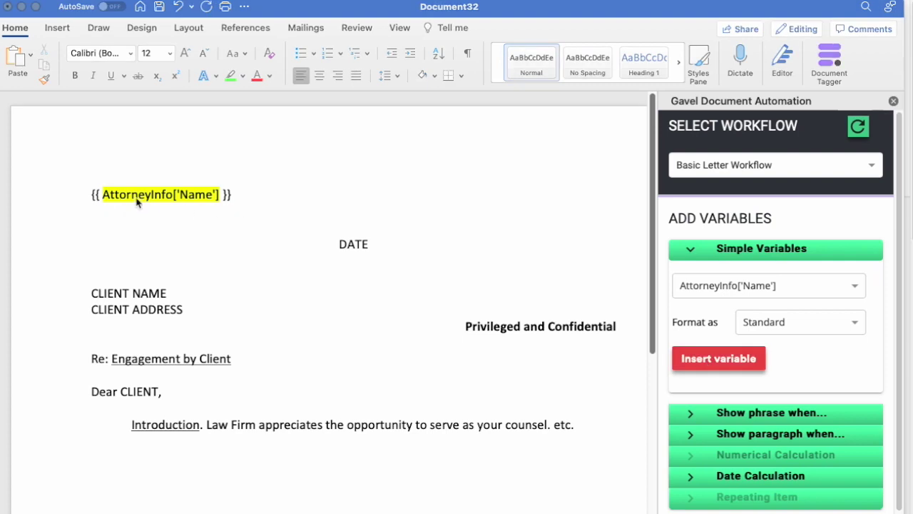
# Compare the two parts of the AttorneyInfo['Name'] tag with the question's variable name in Gavel and the spreadsheet's Name column header.
pyautogui.moveTo(102, 197); pyautogui.dragTo(174, 197)
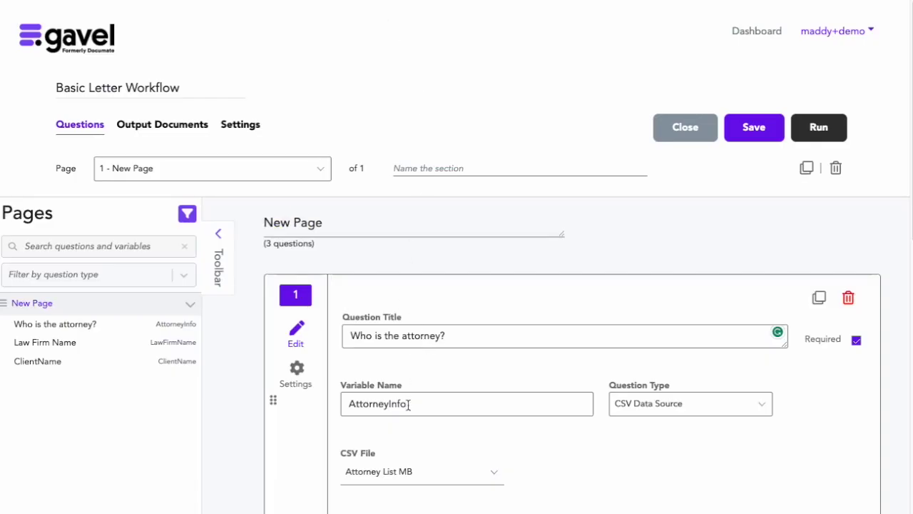
pyautogui.moveTo(409, 403); pyautogui.dragTo(345, 404)
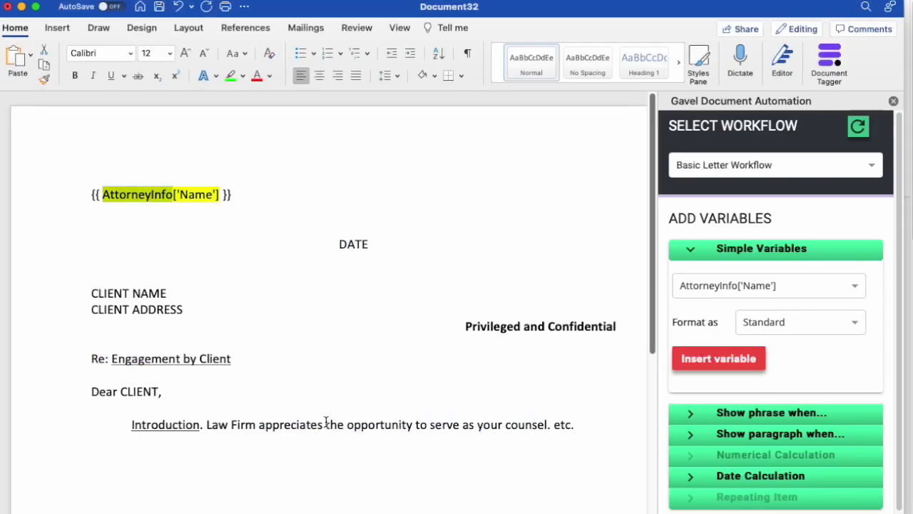
pyautogui.moveTo(179, 195); pyautogui.dragTo(213, 197)
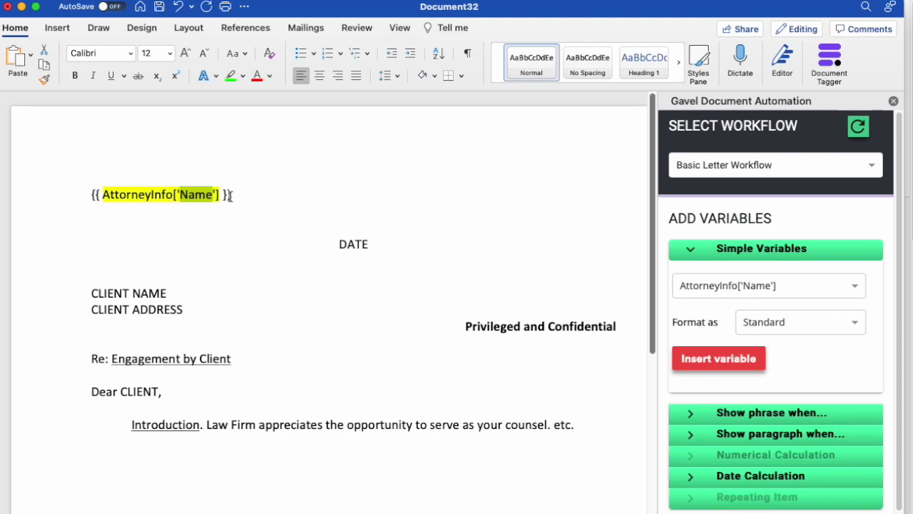
pyautogui.press('super+Tab')
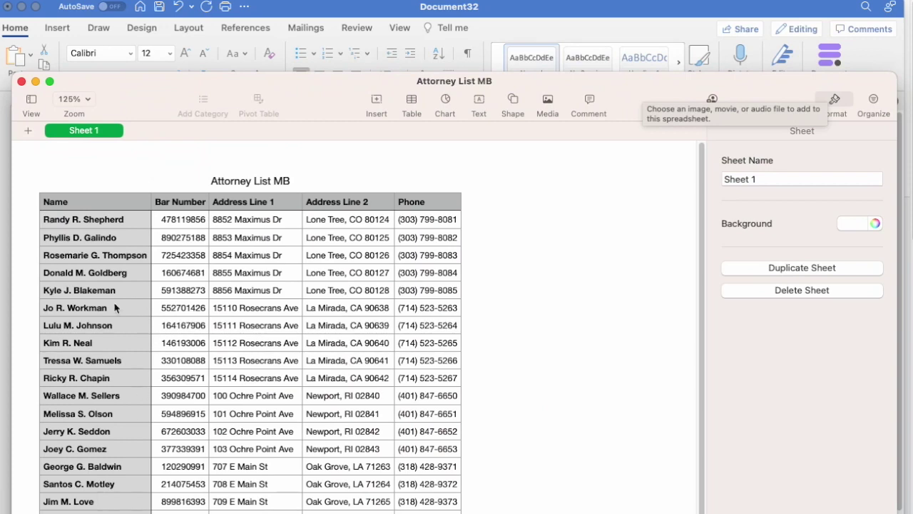
pyautogui.press('super+Tab')
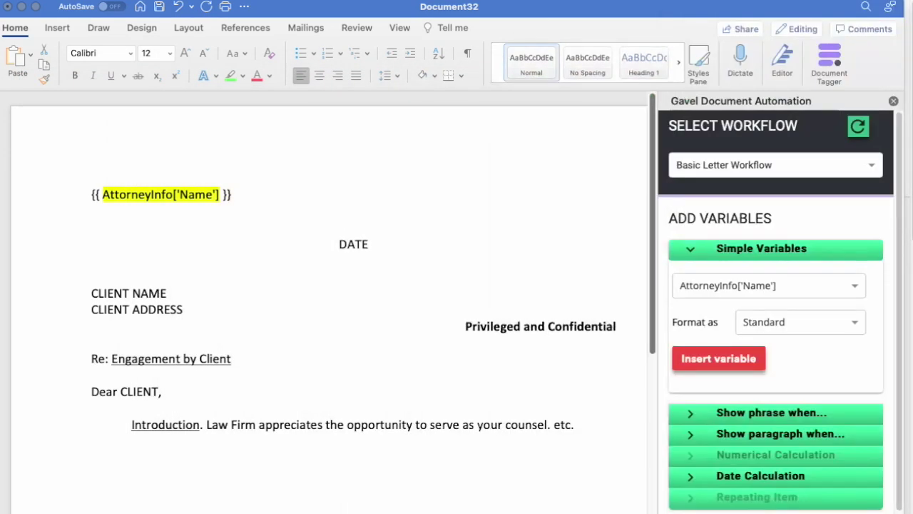
# Insert the AttorneyInfo['Bar_Number'] and AttorneyInfo['Address_Line_1'] variables on separate lines below the AttorneyInfo['Name'] tag.
pyautogui.click(247, 197)
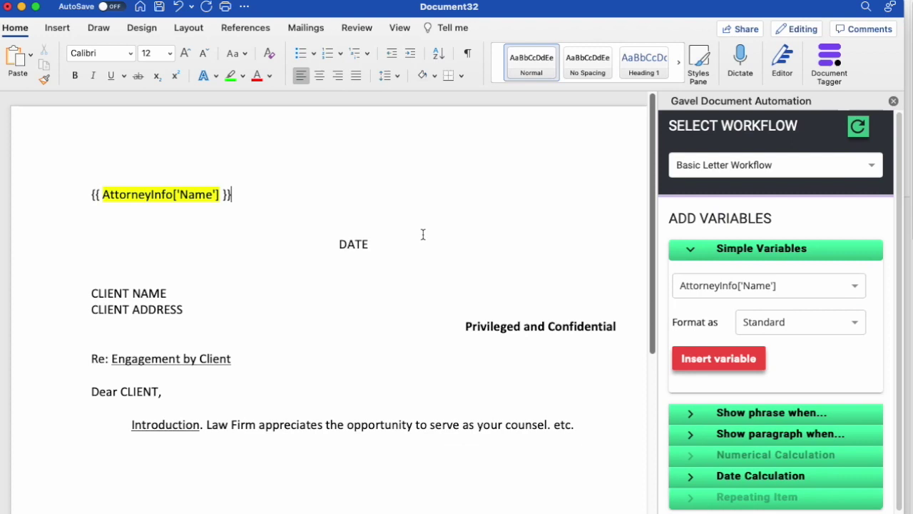
pyautogui.press('Return')
pyautogui.click(764, 293)
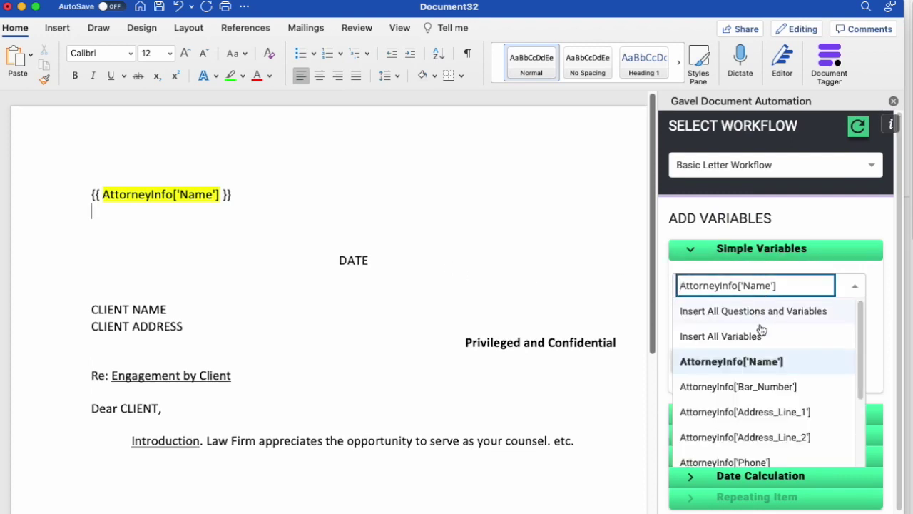
pyautogui.click(757, 388)
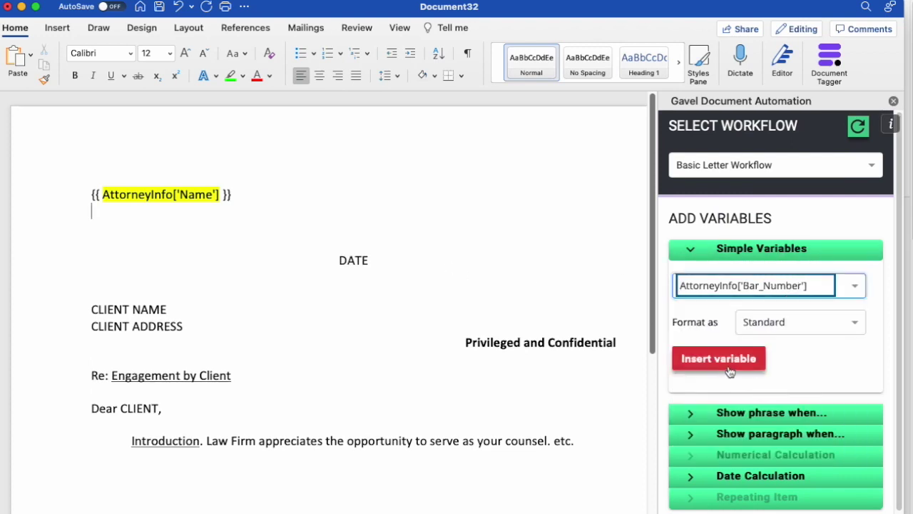
pyautogui.click(729, 363)
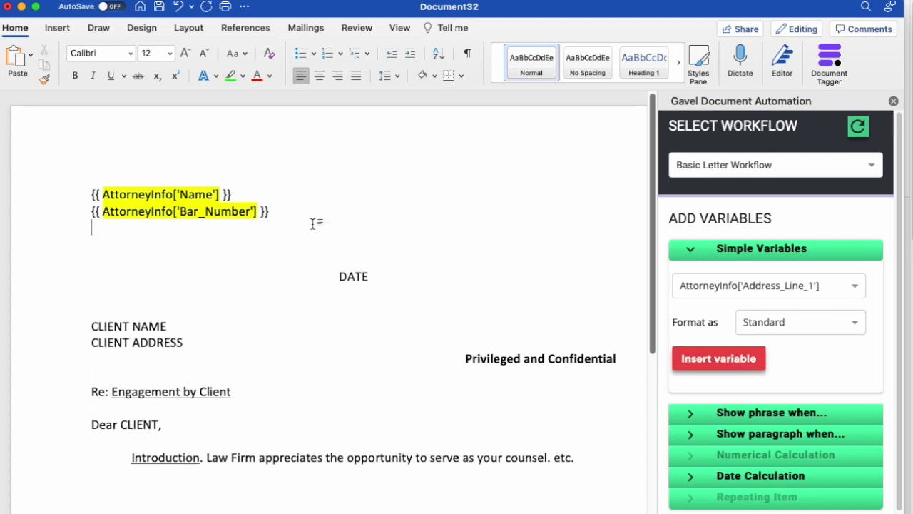
pyautogui.click(701, 360)
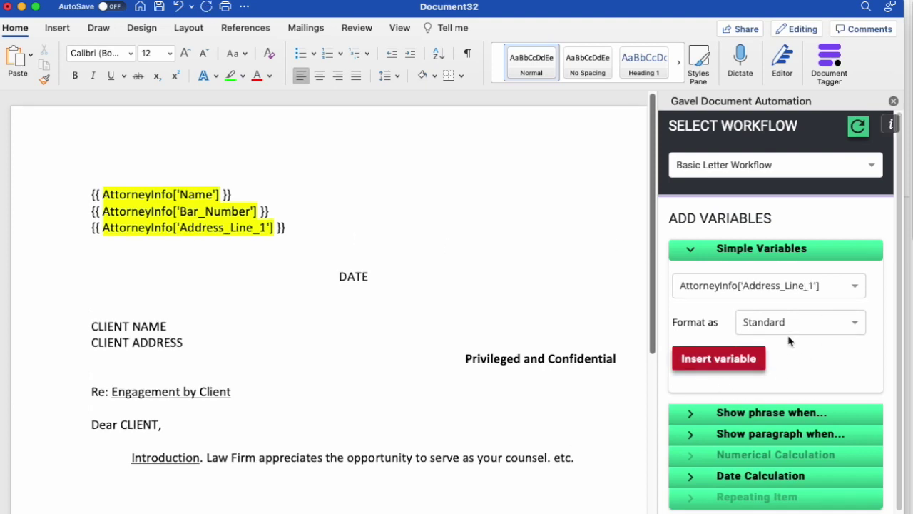
# Add the AttorneyInfo['Address_Line_2'] variable on a new line below the Address_Line_1 tag.
pyautogui.click(330, 231)
pyautogui.press('Return')
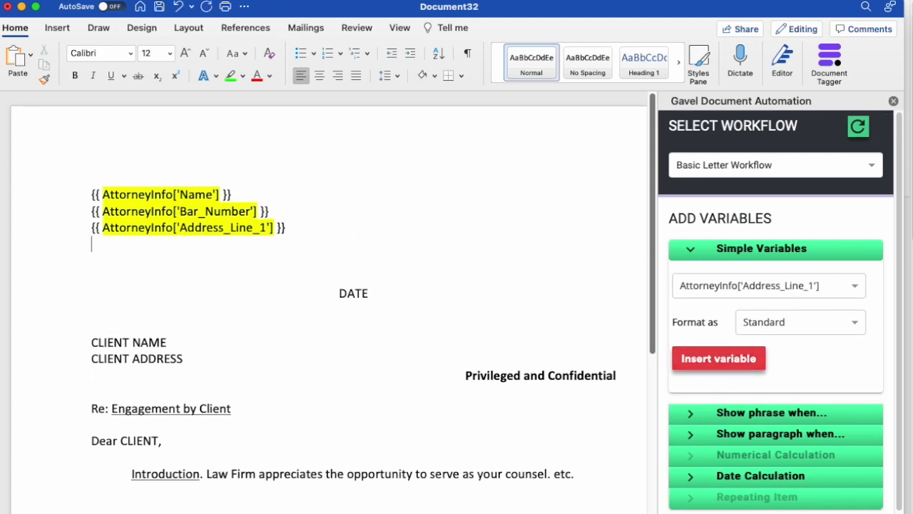
pyautogui.click(712, 288)
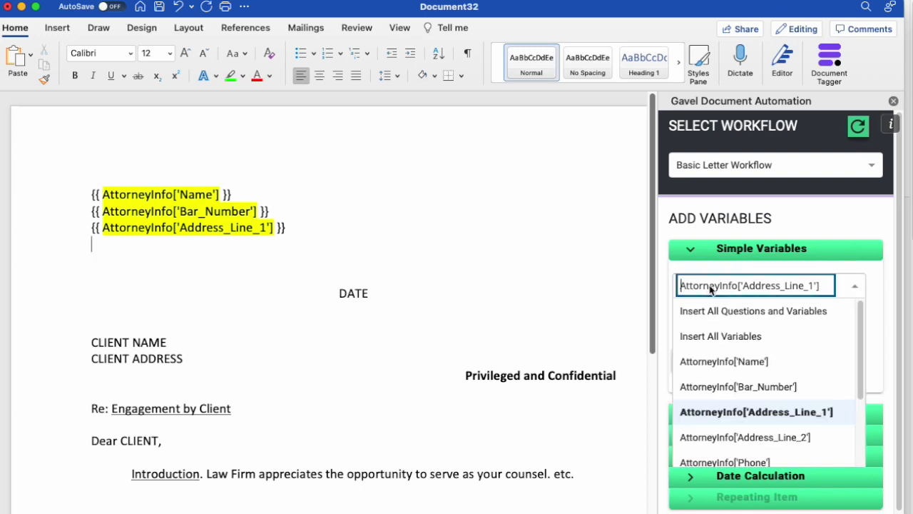
pyautogui.click(741, 436)
pyautogui.click(711, 361)
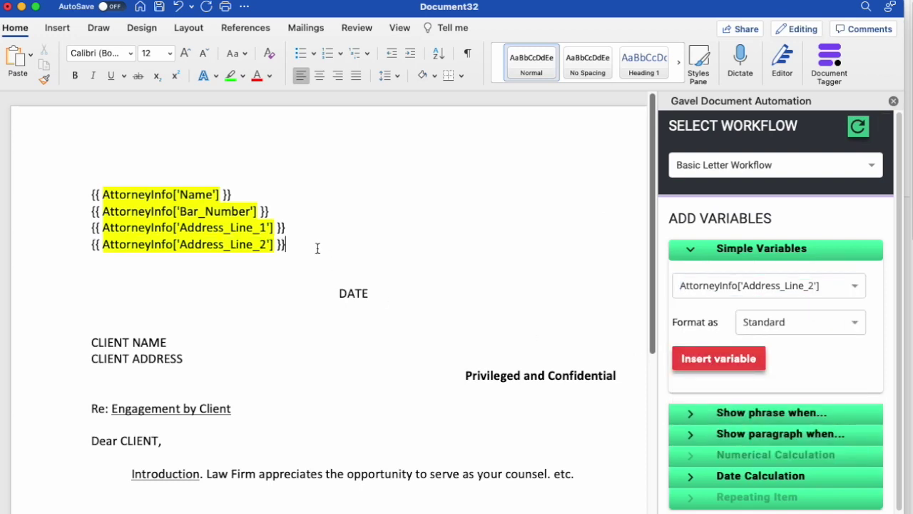
# Add the AttorneyInfo['Phone'] variable on a new line below the Address_Line_2 tag.
pyautogui.press('Return')
pyautogui.click(712, 285)
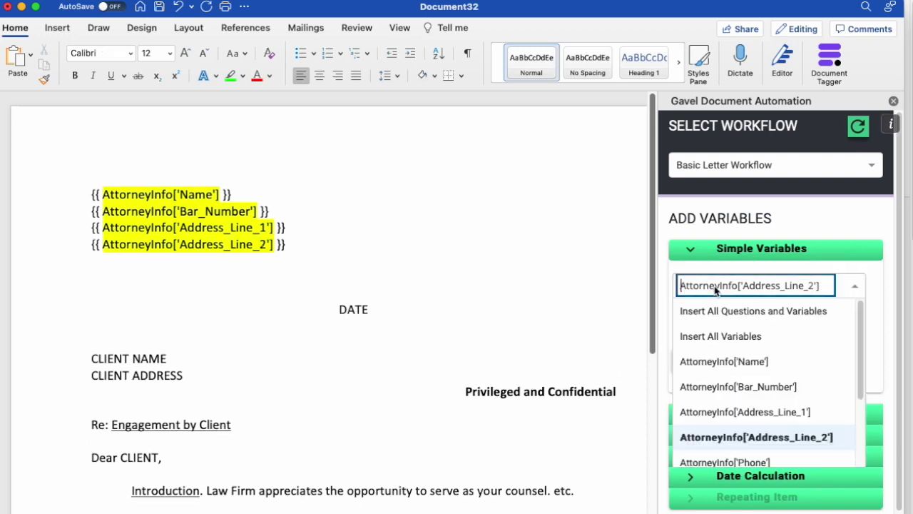
pyautogui.scroll(-1, 685, 451)
pyautogui.click(713, 454)
pyautogui.click(716, 360)
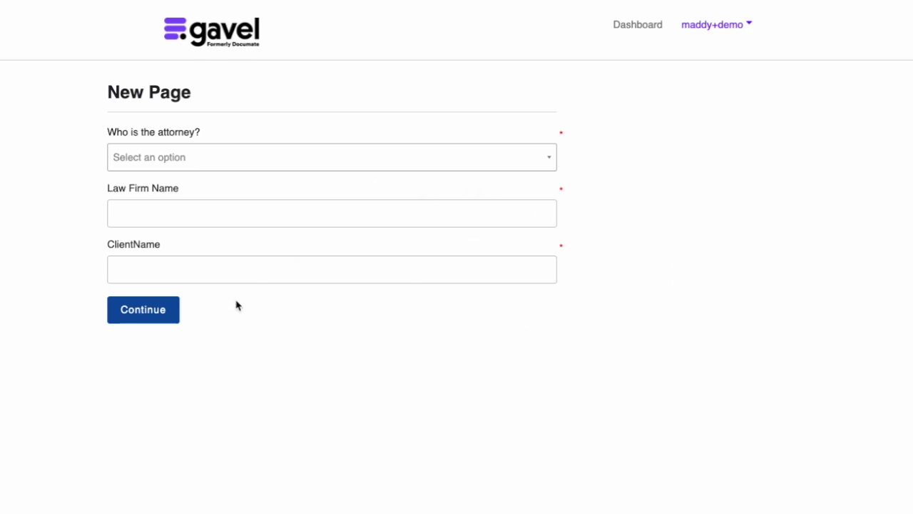
# In the Gavel questionnaire, search the attorney question by first name and choose the matching attorney.
pyautogui.click(152, 168)
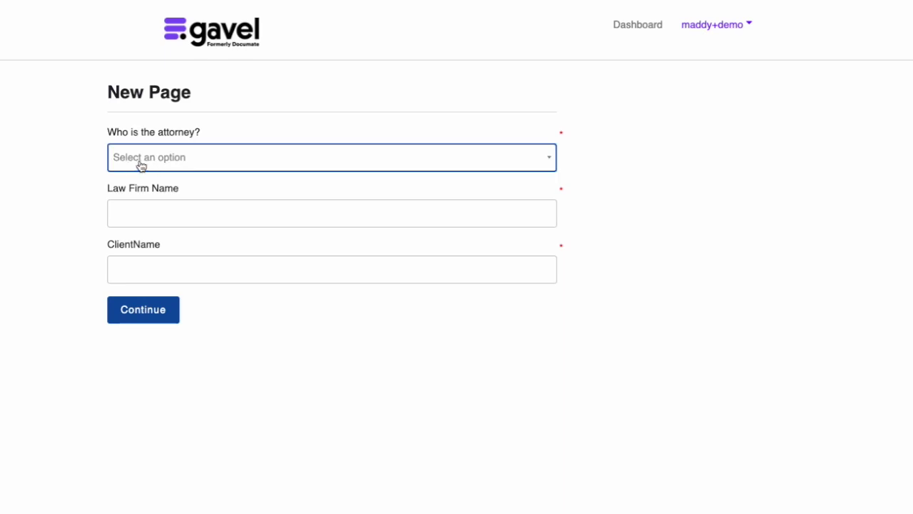
pyautogui.click(140, 166)
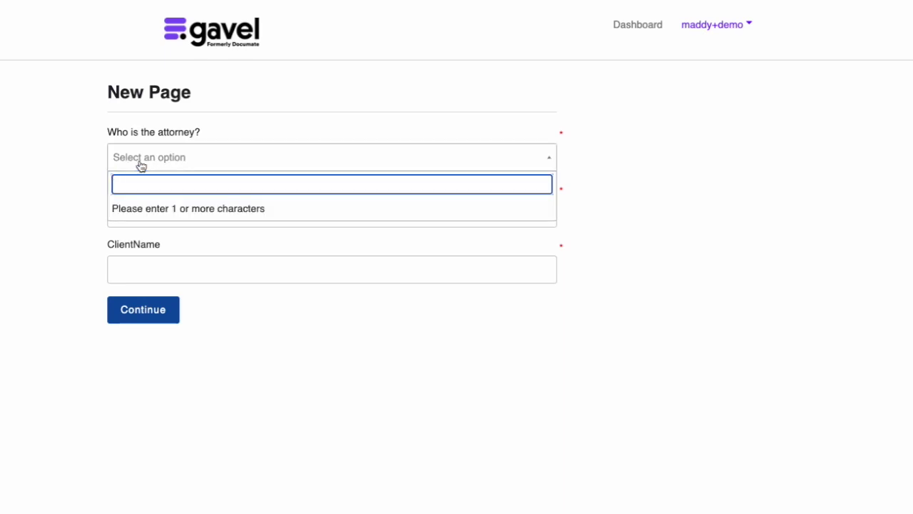
pyautogui.write('lulu')
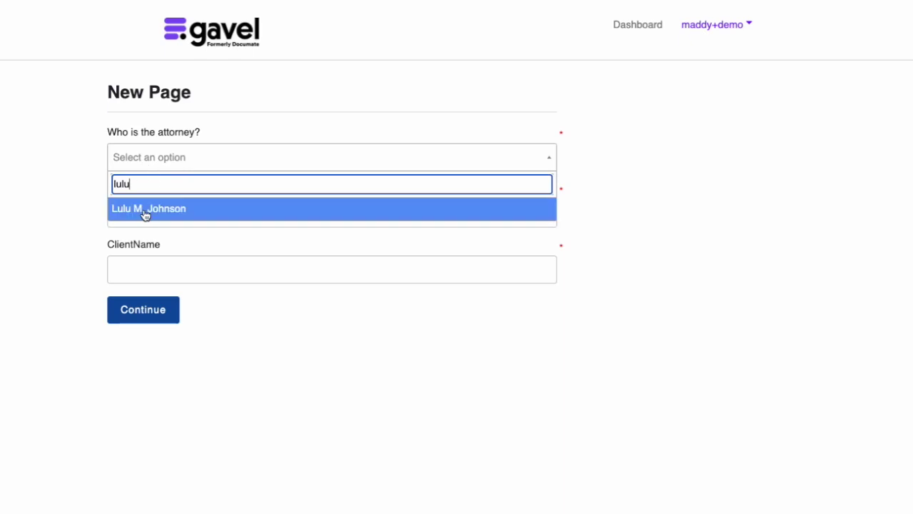
pyautogui.click(146, 214)
# Search the attorney question for a different first name and select that attorney instead.
pyautogui.click(187, 201)
pyautogui.click(207, 157)
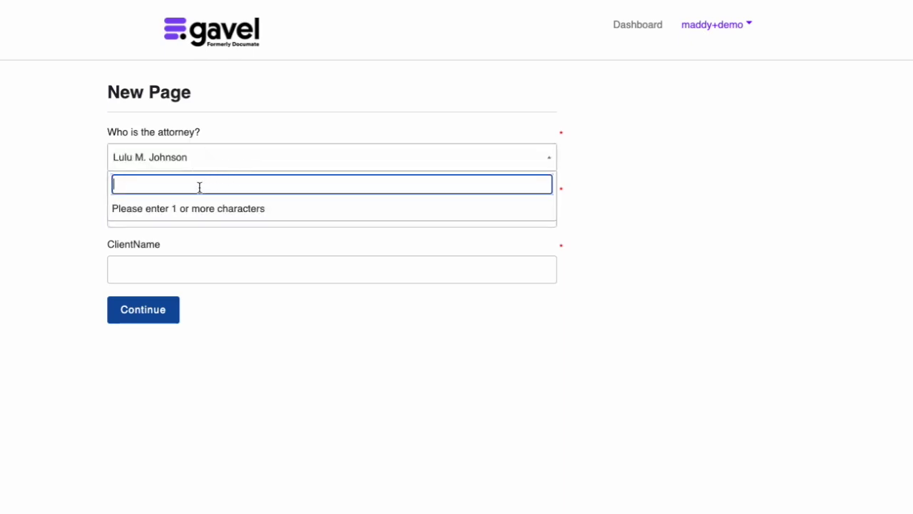
pyautogui.write('jim')
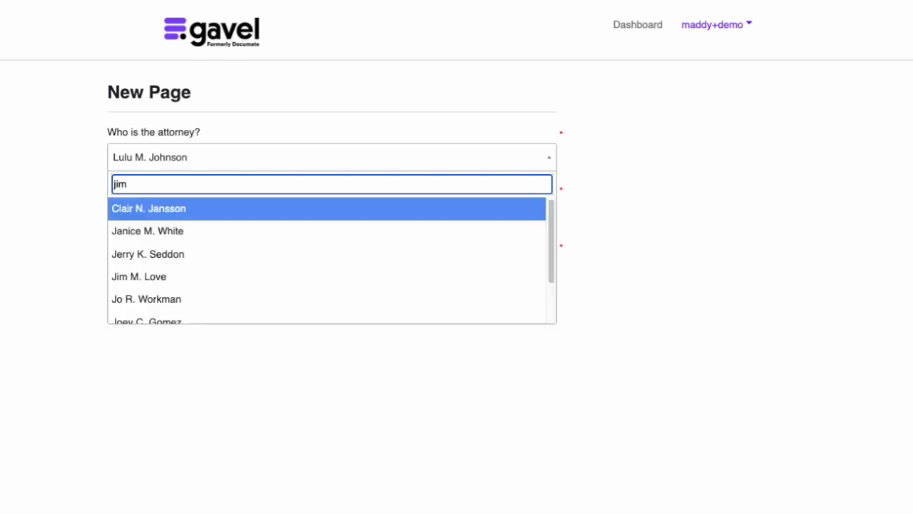
pyautogui.click(177, 208)
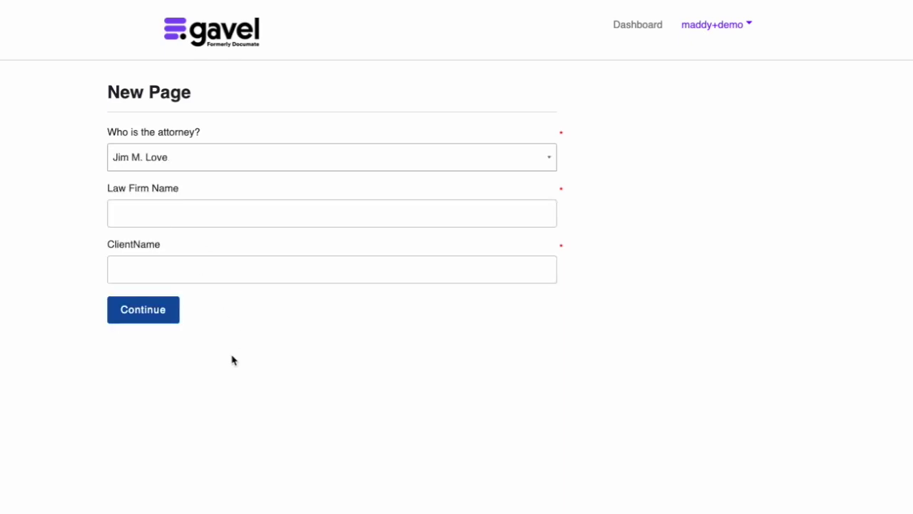
# Enter "law firm" as the Law Firm Name and "clientname" as the ClientName.
pyautogui.click(222, 211)
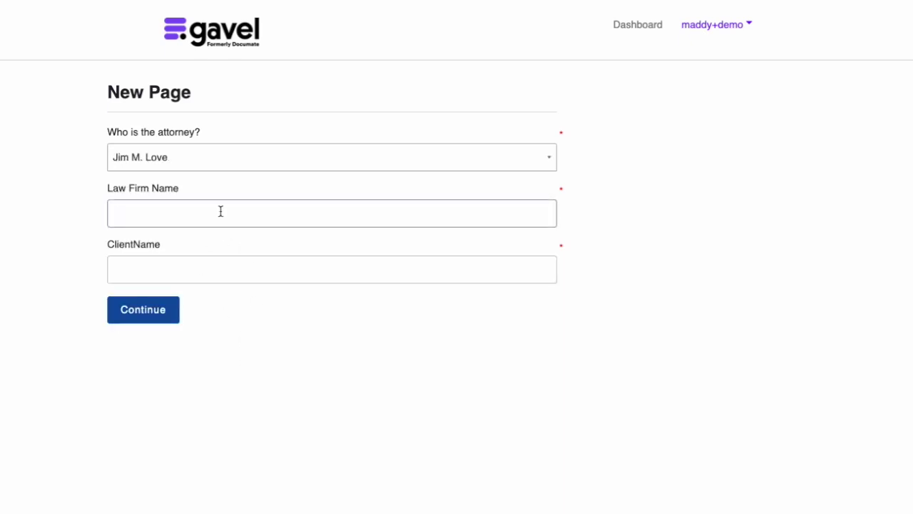
pyautogui.write('law firm')
pyautogui.press('Tab')
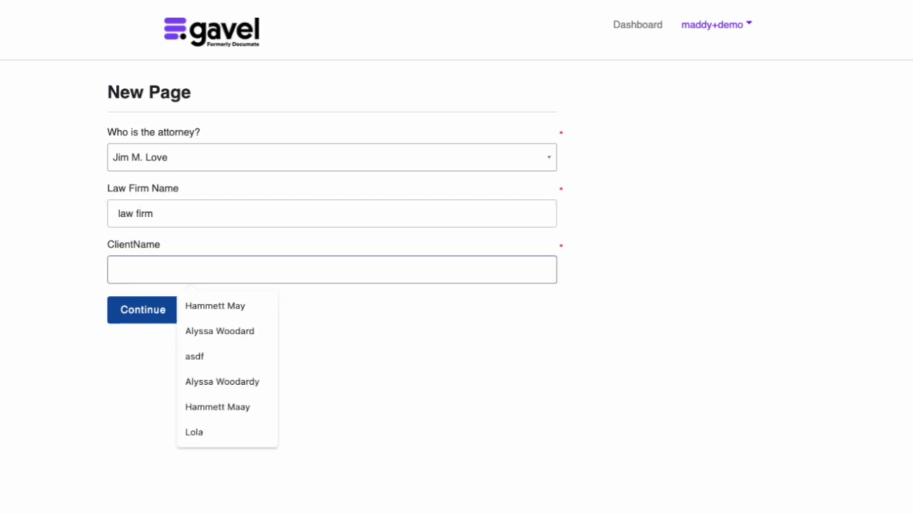
pyautogui.write('x')
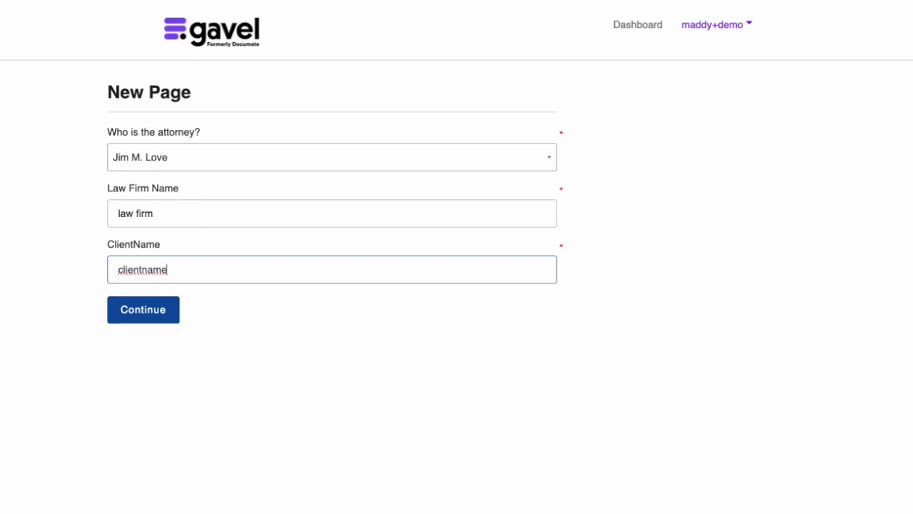
# Recheck the attorney question without changing the choice, and submit the questionnaire to generate the letter.
pyautogui.click(180, 159)
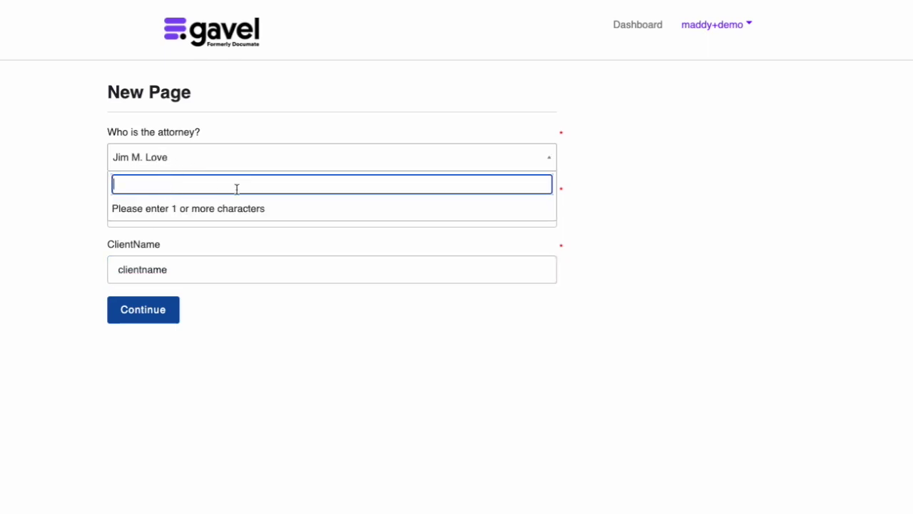
pyautogui.click(205, 362)
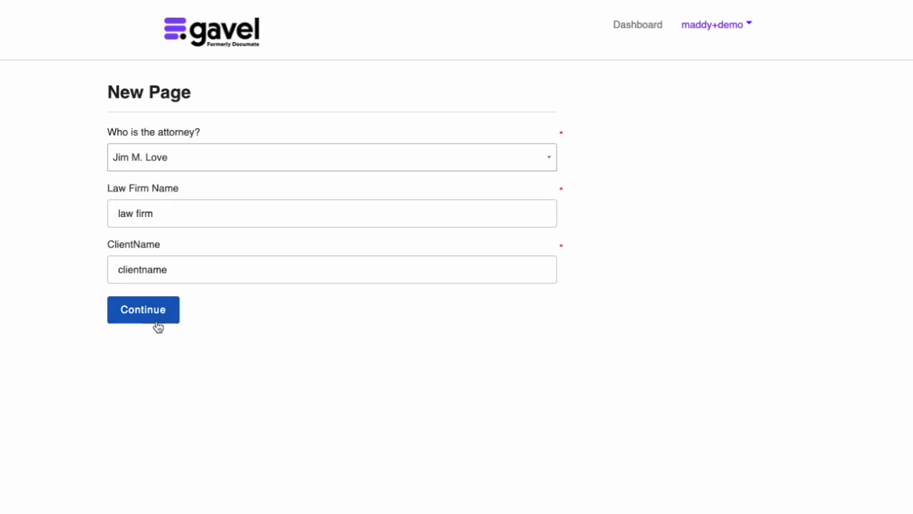
pyautogui.click(156, 325)
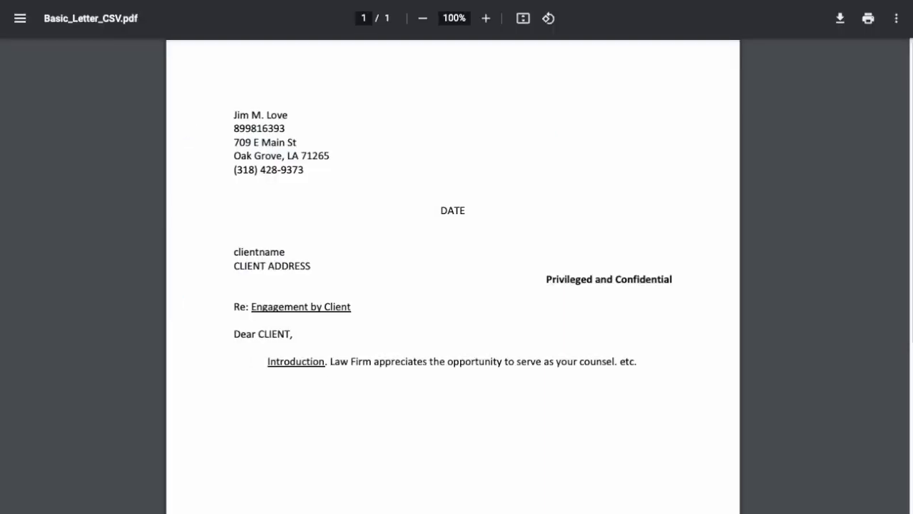